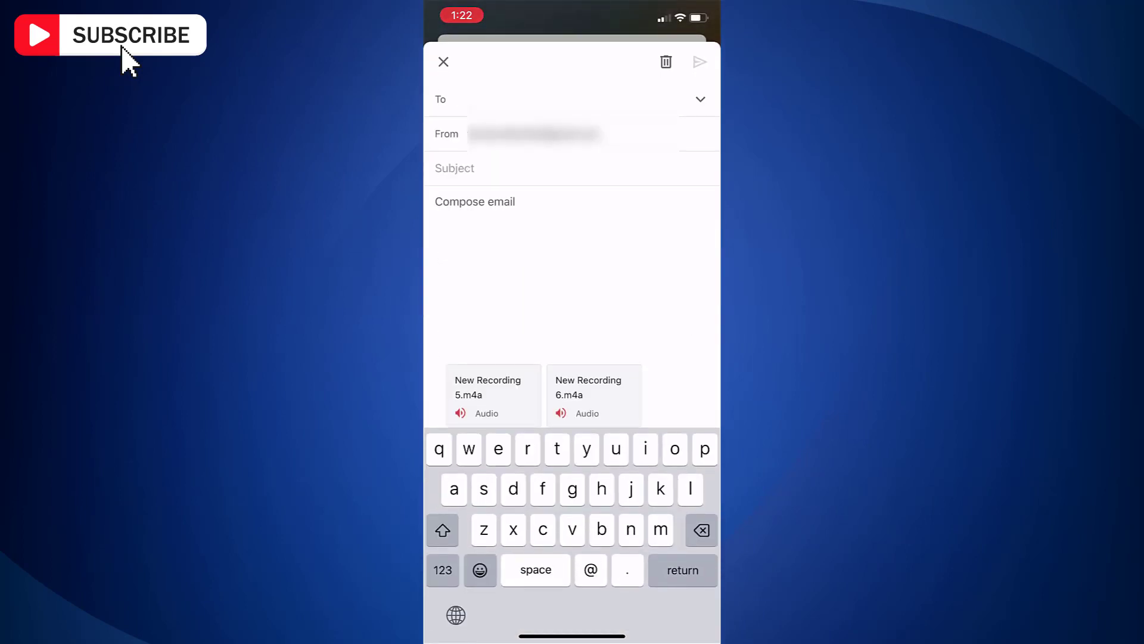
{"action": "type", "text": "t"}
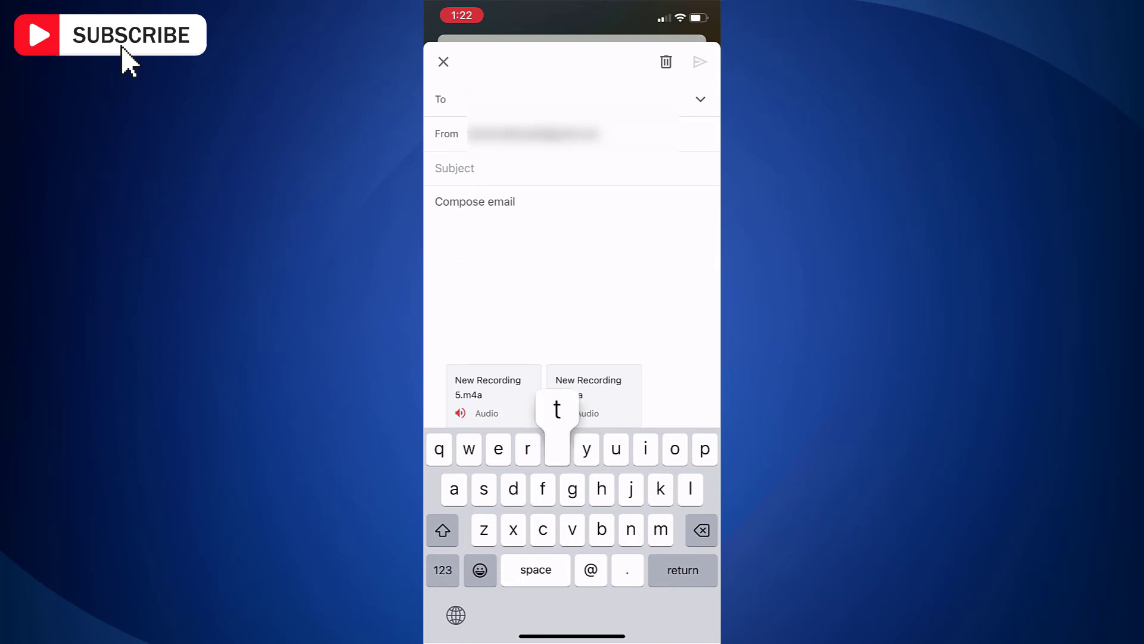
{"action": "type", "text": "e"}
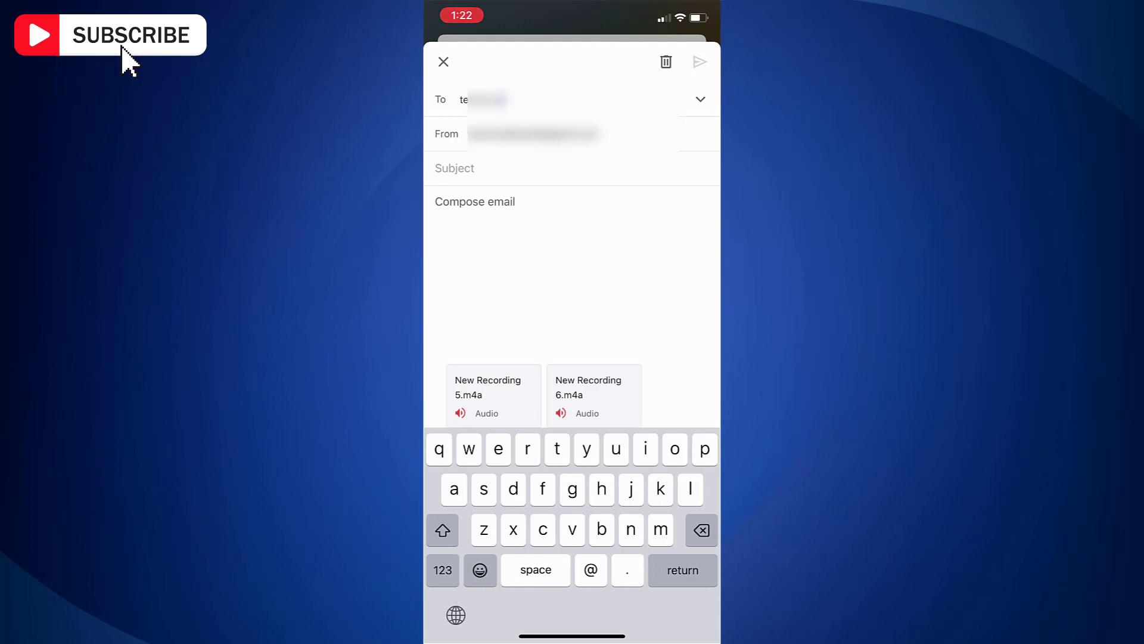
{"action": "type", "text": "o"}
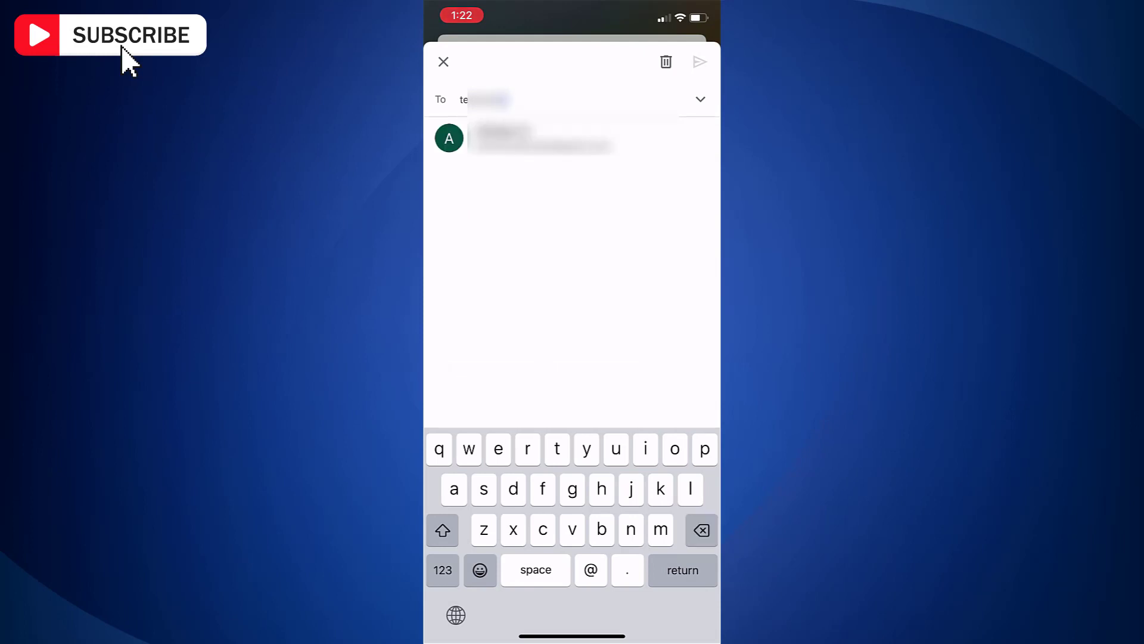
{"action": "type", "text": "bs"}
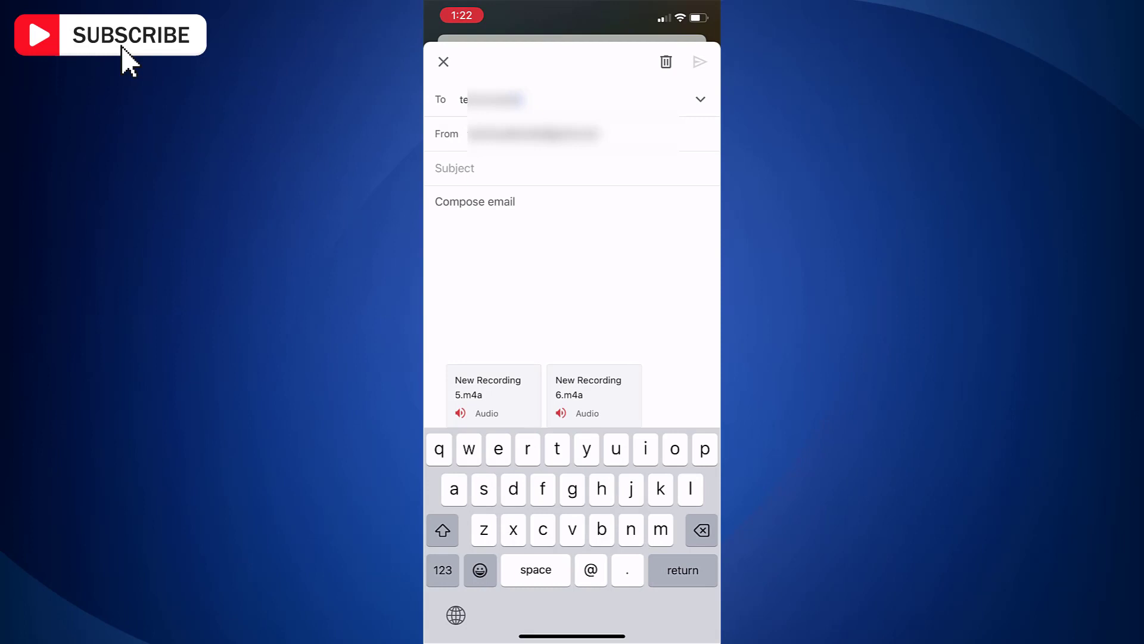
{"action": "type", "text": "a"}
Confirm the recipient address in the To field of the email carrying both recordings.
{"action": "key", "text": "Return"}
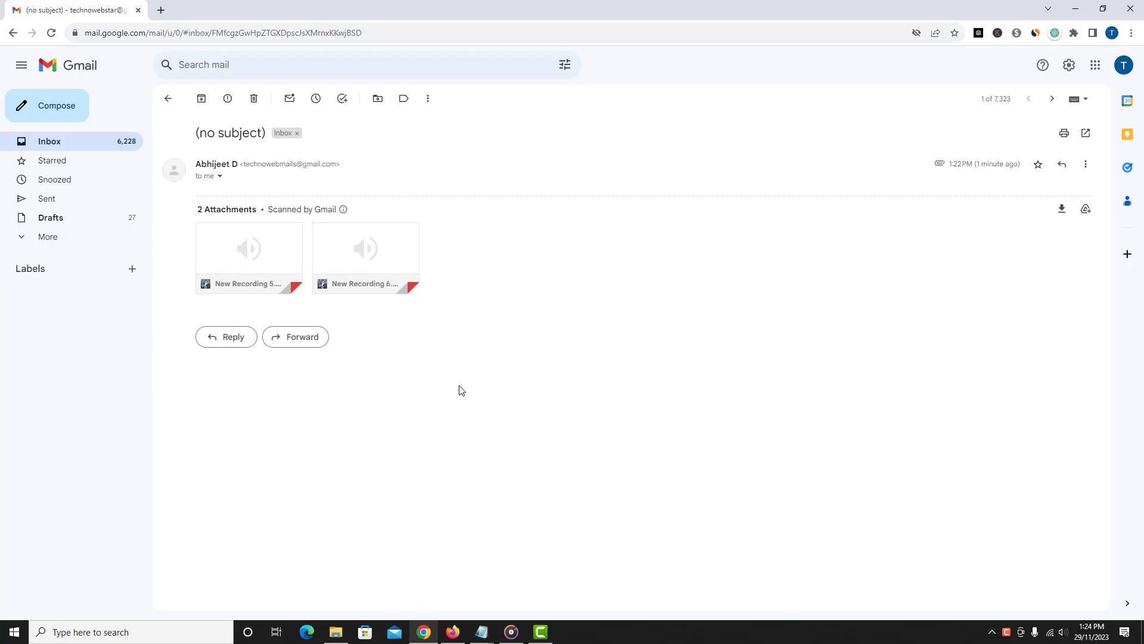
Leave the received email with both audio attachments and show the desktop.
{"action": "key", "text": "super+d"}
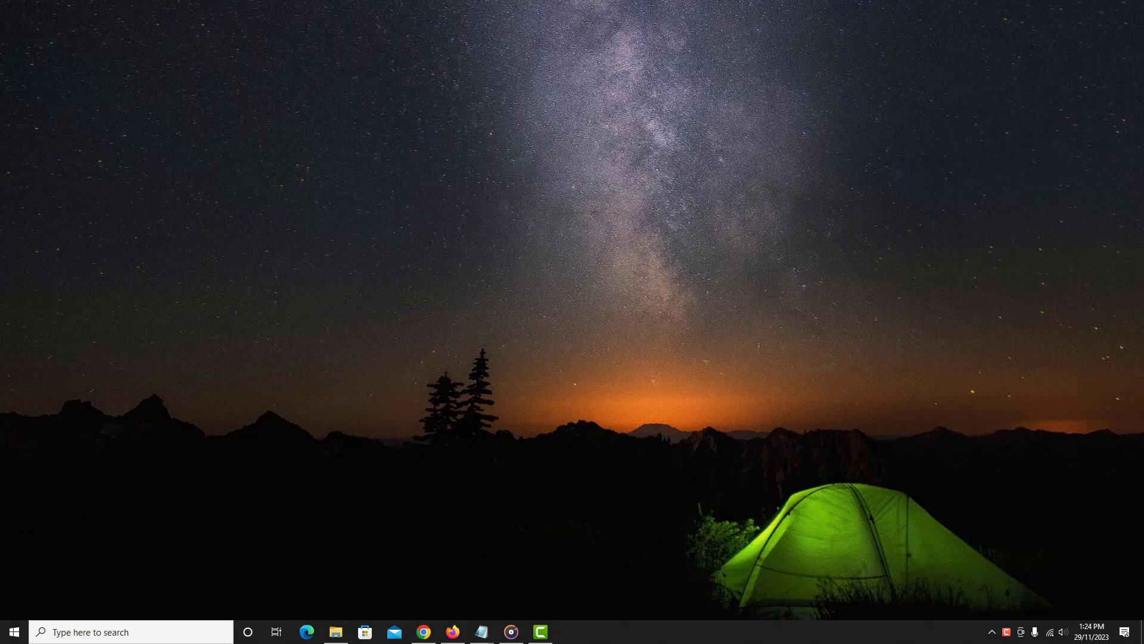